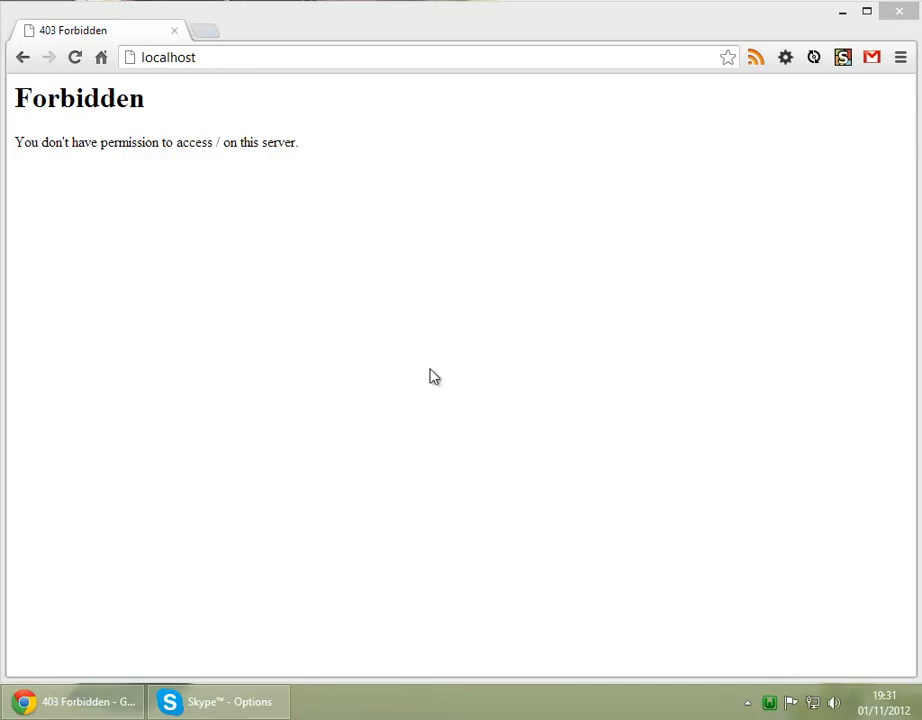
Open Apache's httpd.conf configuration file from WampServer.
click(769, 704)
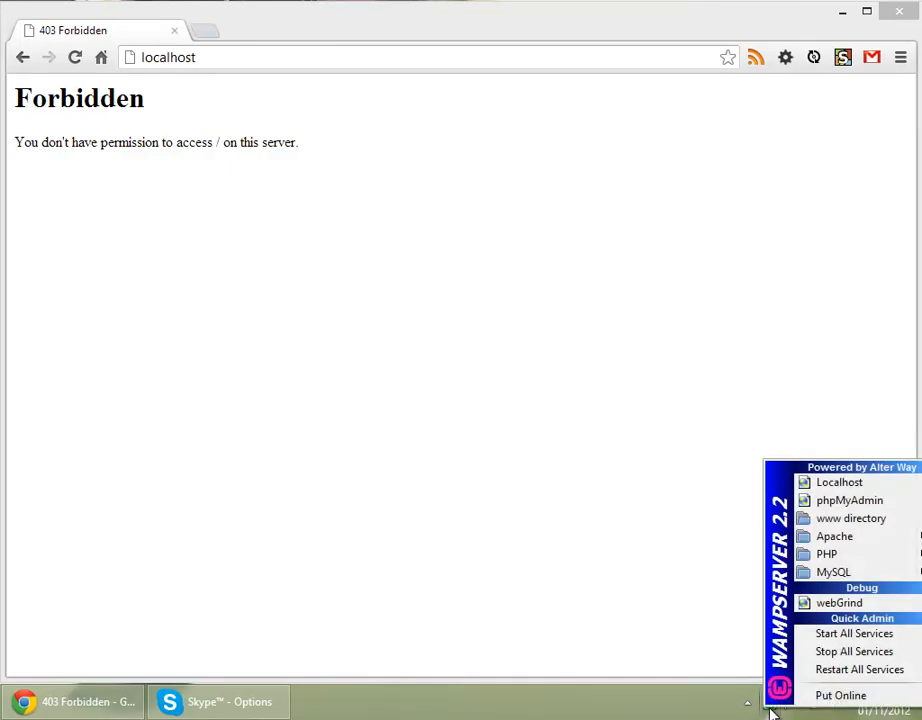
click(695, 625)
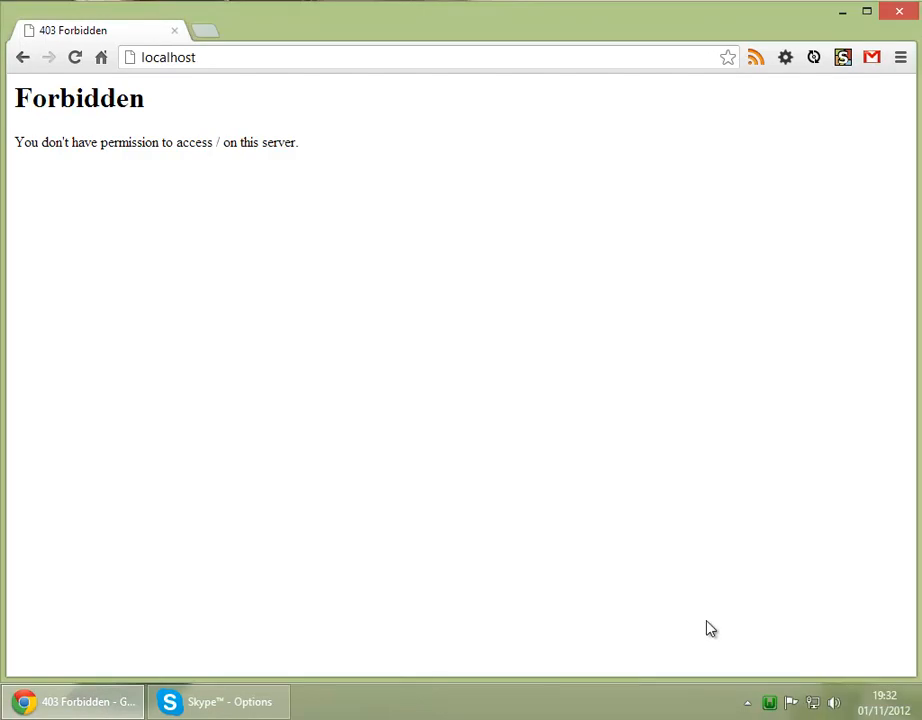
click(771, 705)
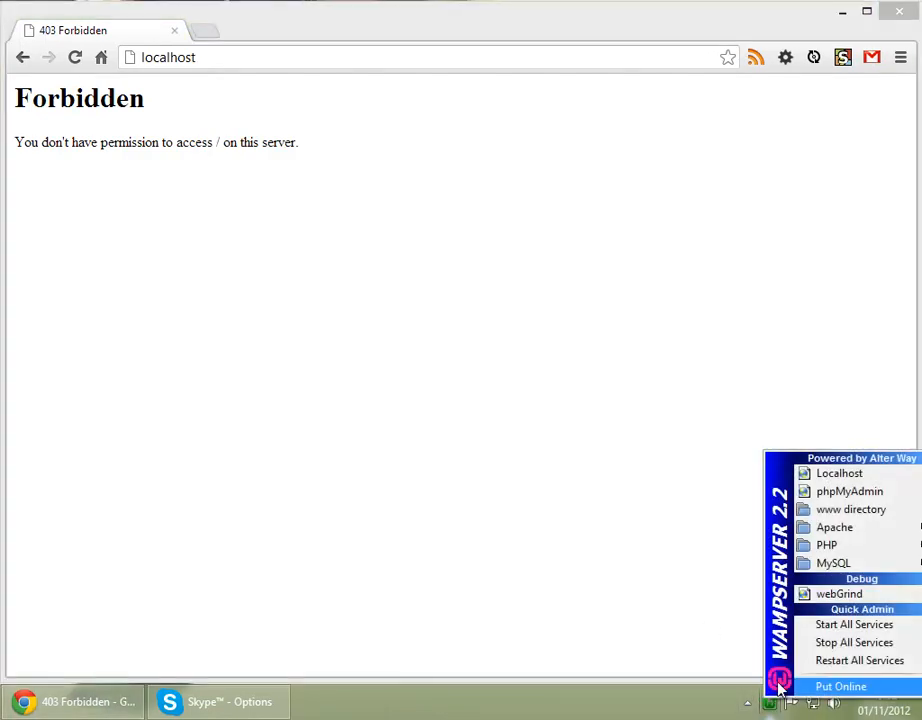
mouse_move(828, 530)
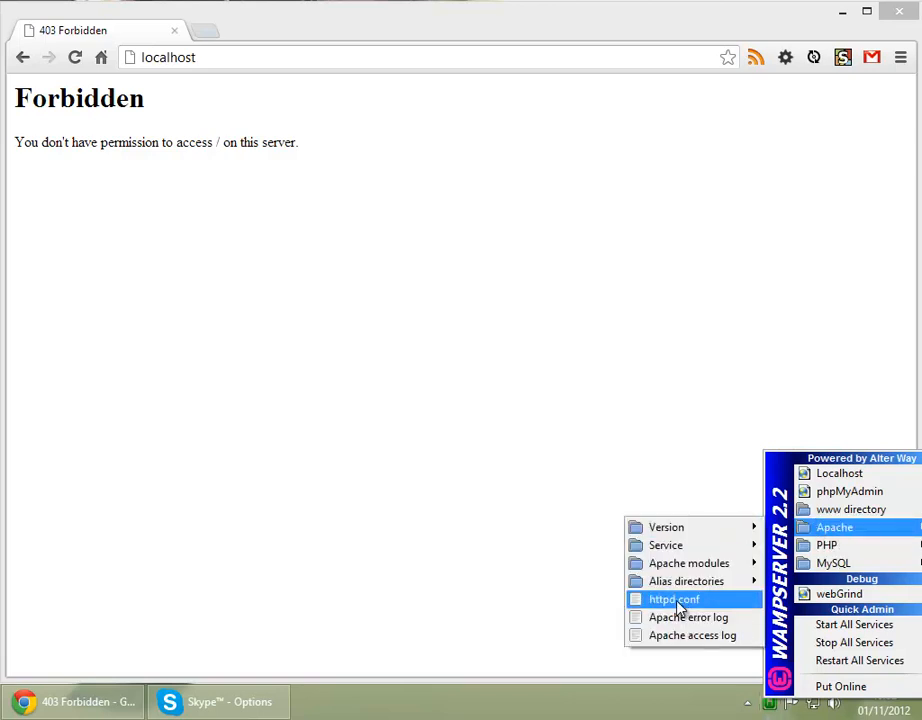
click(678, 603)
click(489, 348)
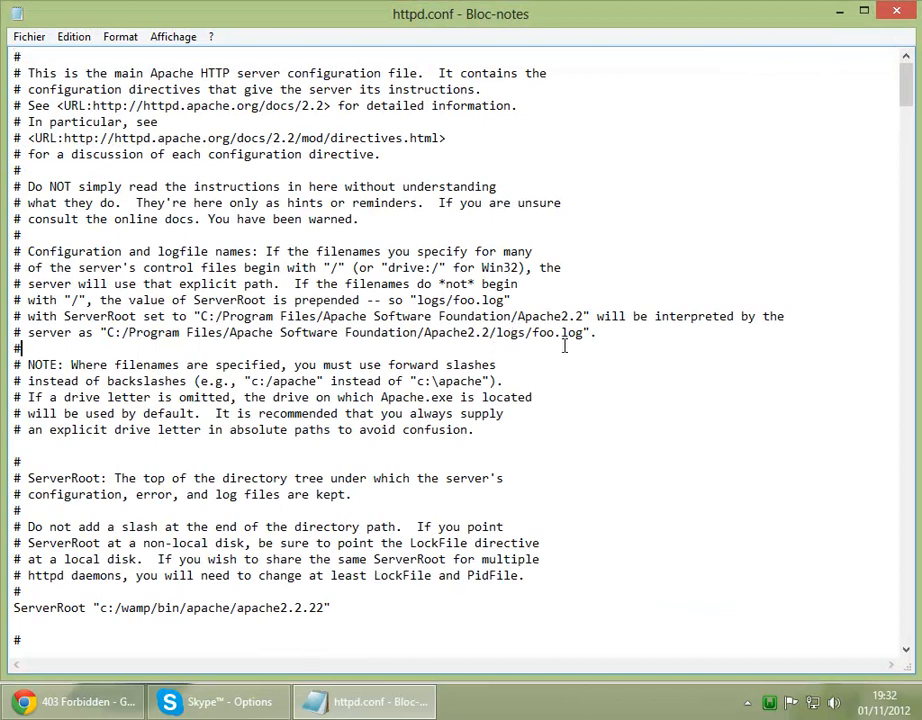
Search httpd.conf for 127.0.0.1 to locate the "Allow from 127.0.0.1" line in the c:/wamp/www/ directory block.
key(ctrl+f)
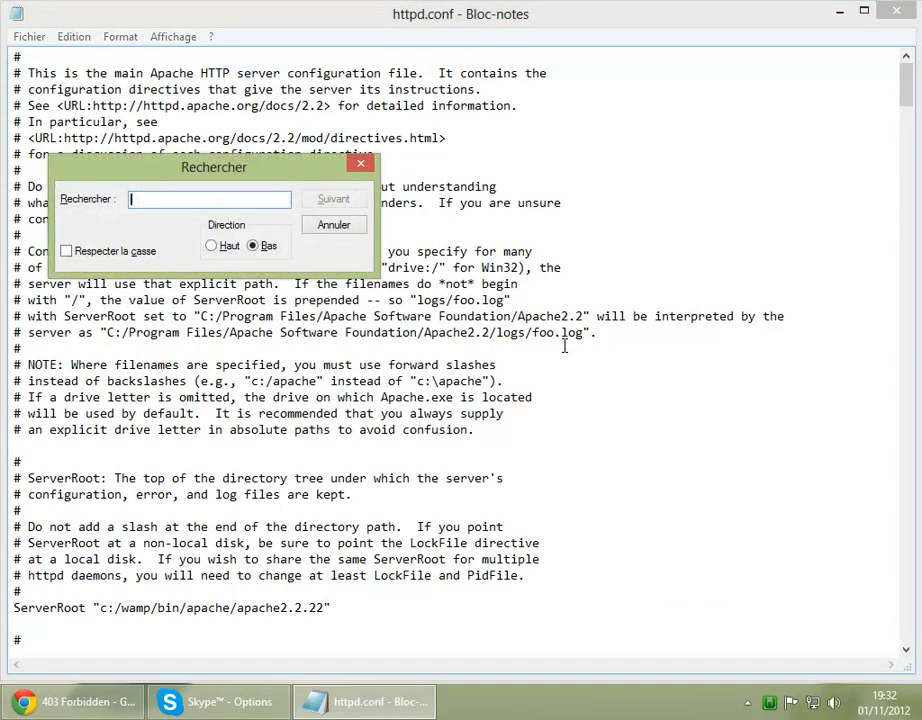
text(allow)
key(Return)
text(127.0.0.1)
key(Return)
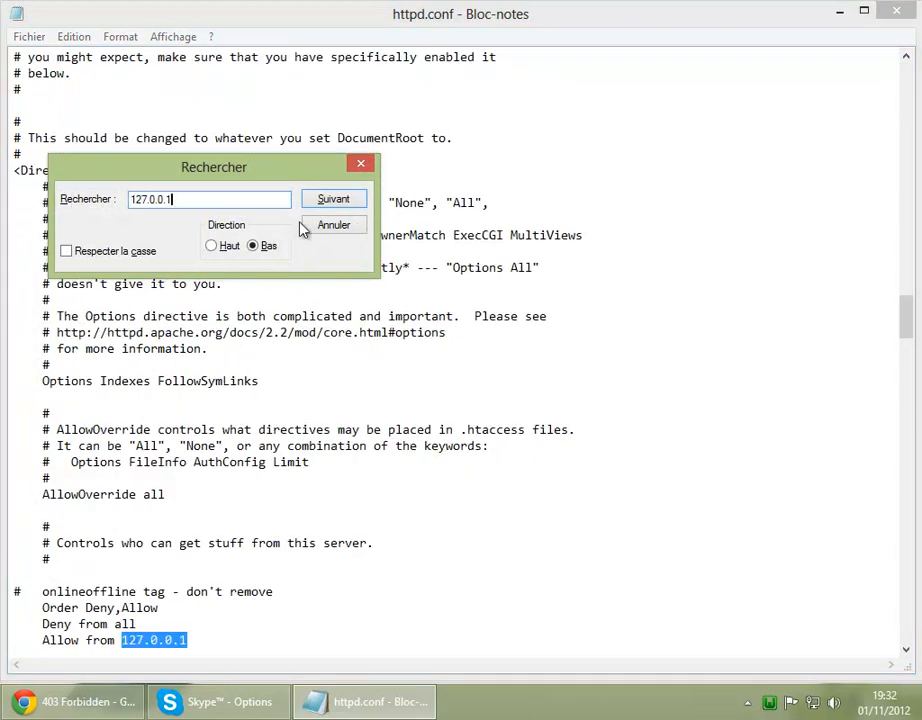
click(361, 166)
scroll(268, 447, down, 2)
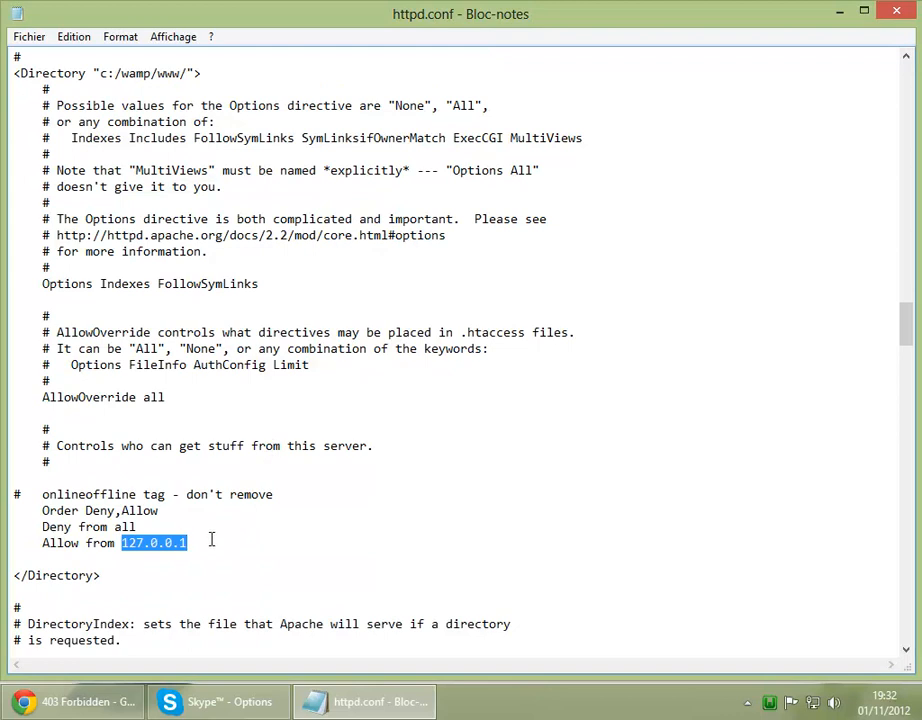
click(256, 537)
scroll(185, 480, down, 2)
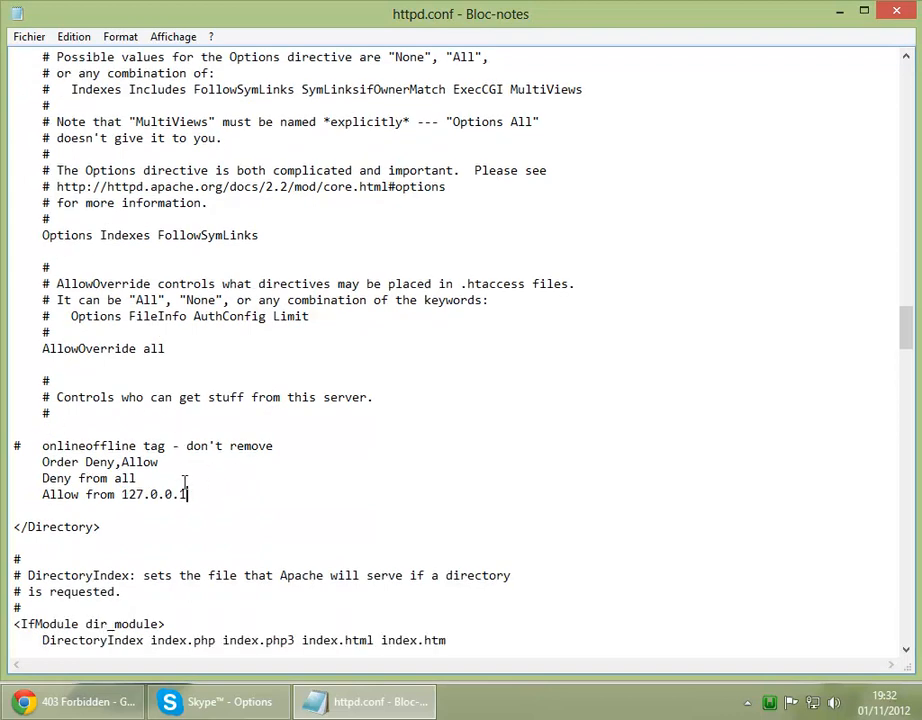
Duplicate the "Allow from 127.0.0.1" line directly below itself, change the copy to "Allow from ::1", and close the file.
drag(188, 445, 117, 459)
key(ctrl+c)
click(189, 447)
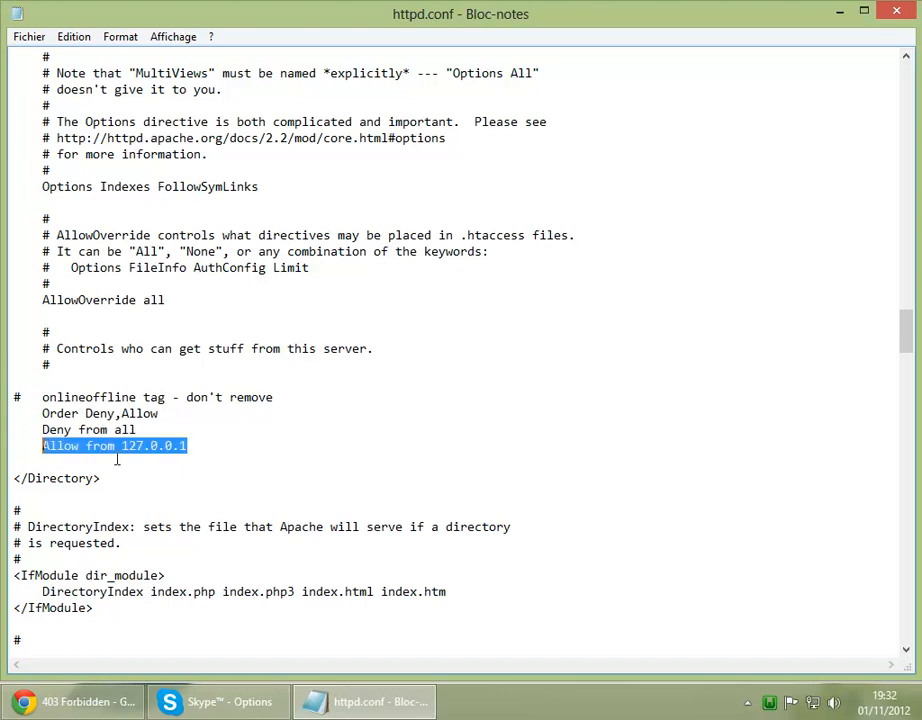
click(203, 447)
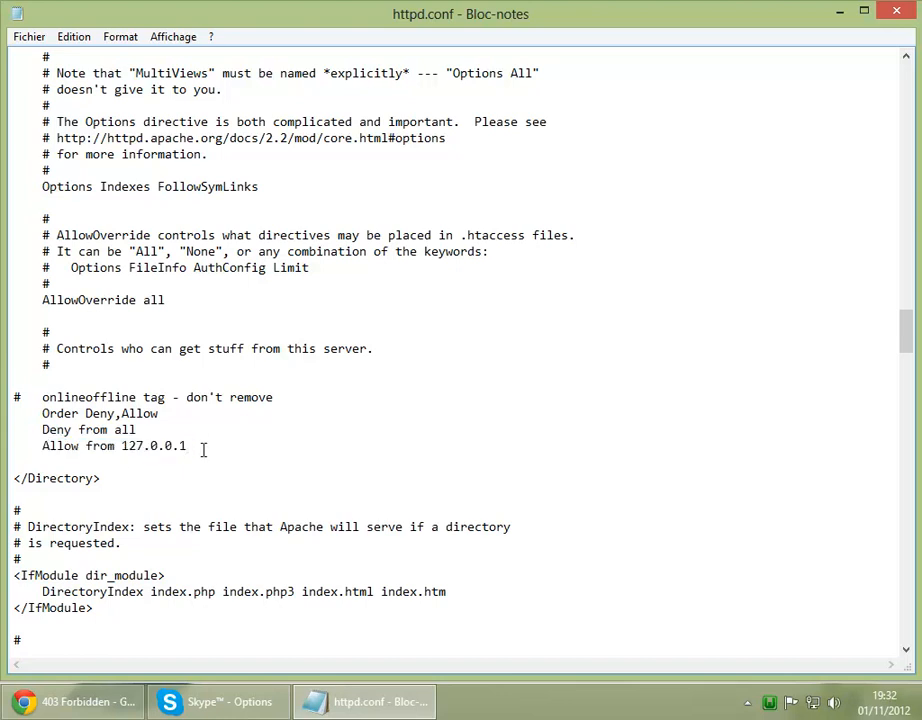
key(Return)
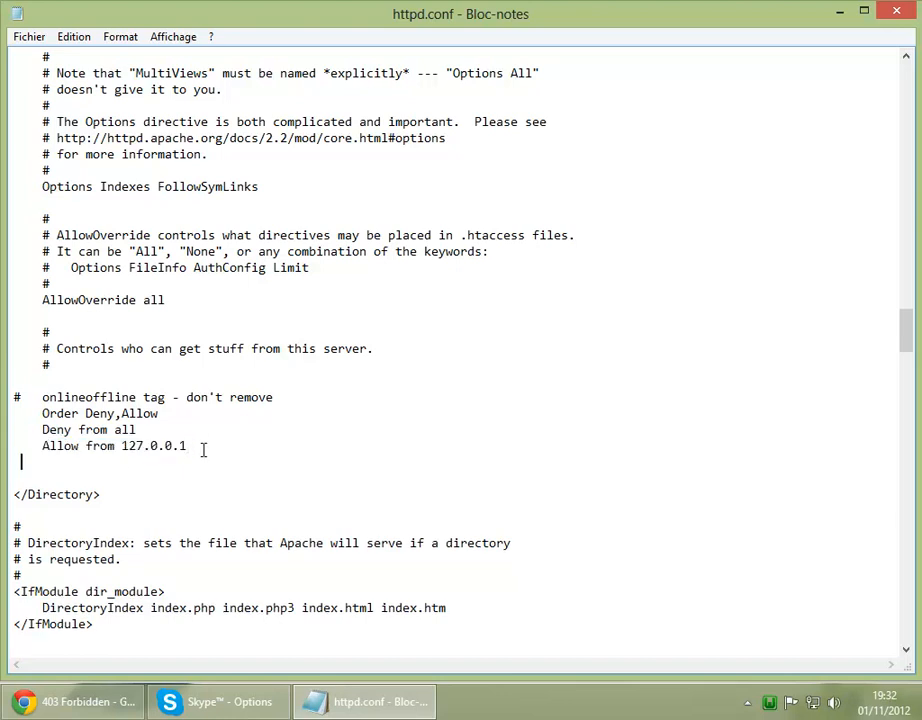
key(ctrl+v)
key(BackSpace)
key(BackSpace)
key(BackSpace)
key(BackSpace)
key(BackSpace)
key(BackSpace)
key(BackSpace)
key(BackSpace)
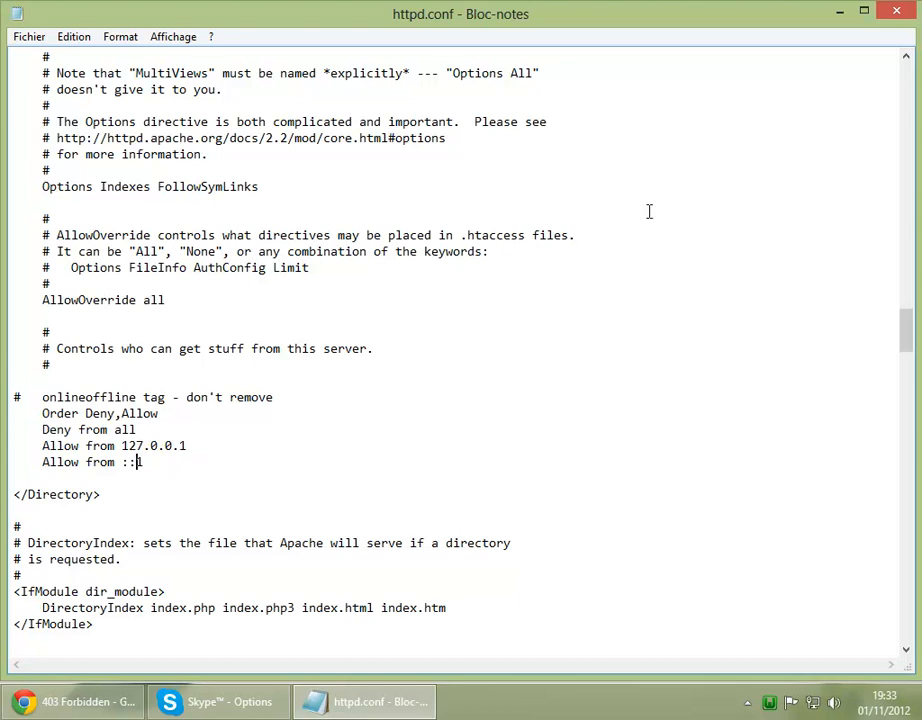
click(899, 11)
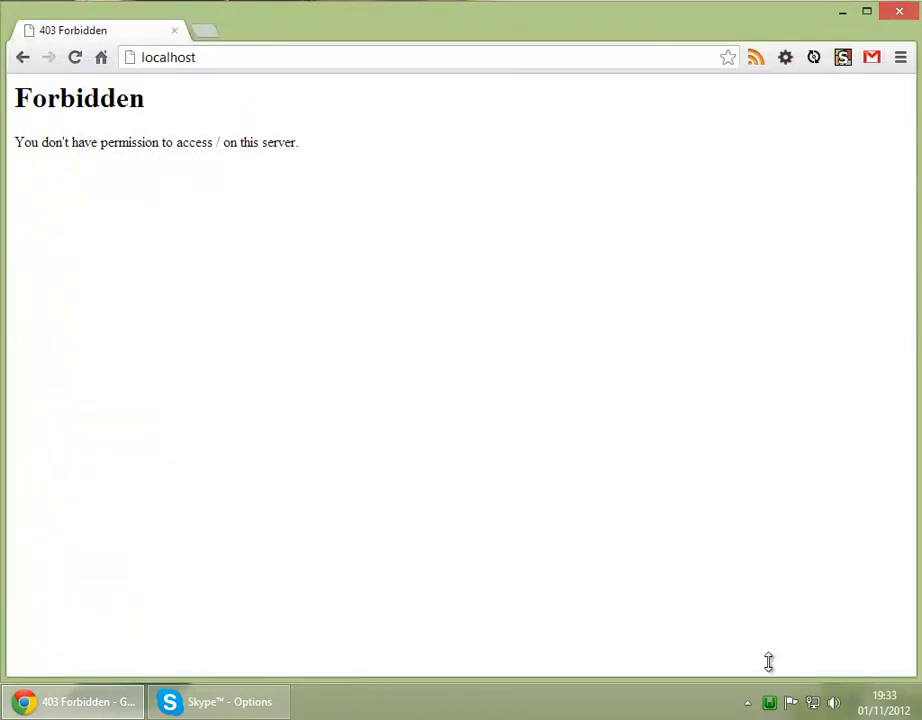
Restart all WampServer services and reload the localhost page in the browser.
click(769, 702)
click(809, 666)
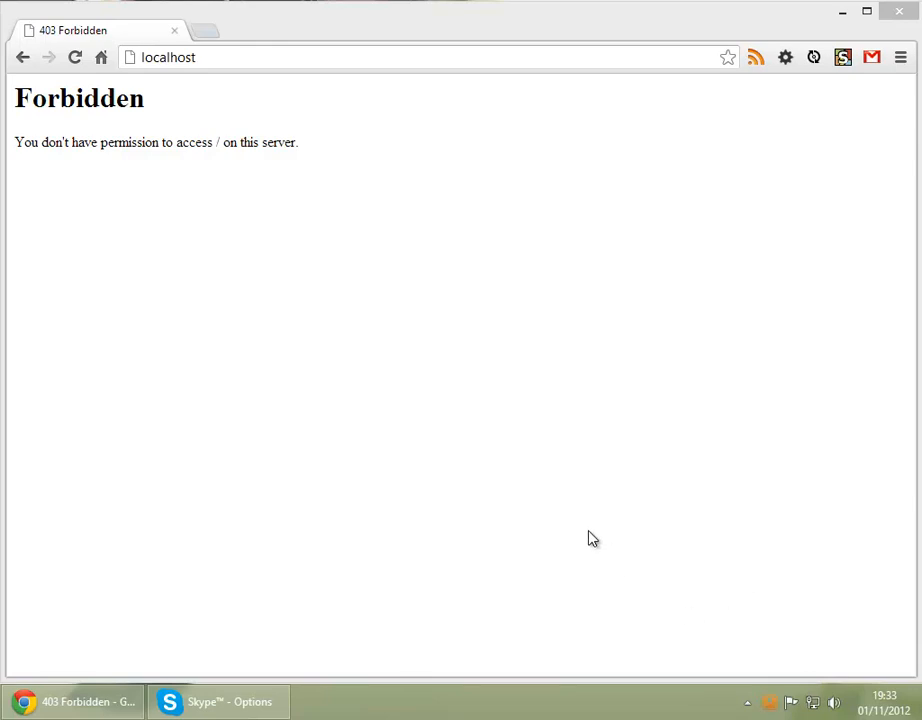
click(74, 57)
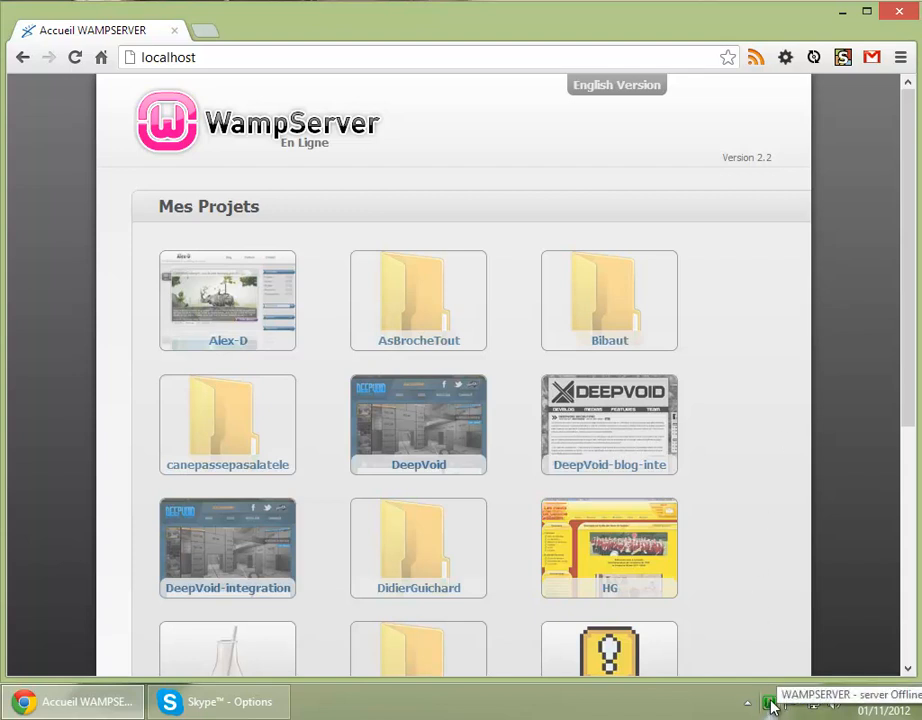
In Skype's advanced connection options, disable "Utiliser les ports 80 et 443 comme alternative" and save.
click(229, 706)
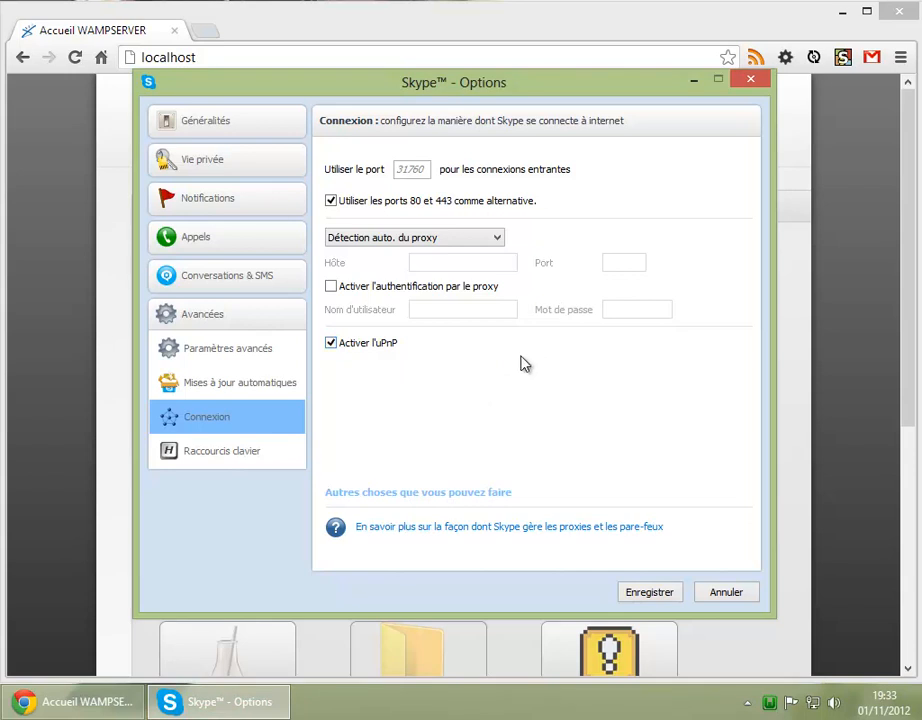
click(247, 122)
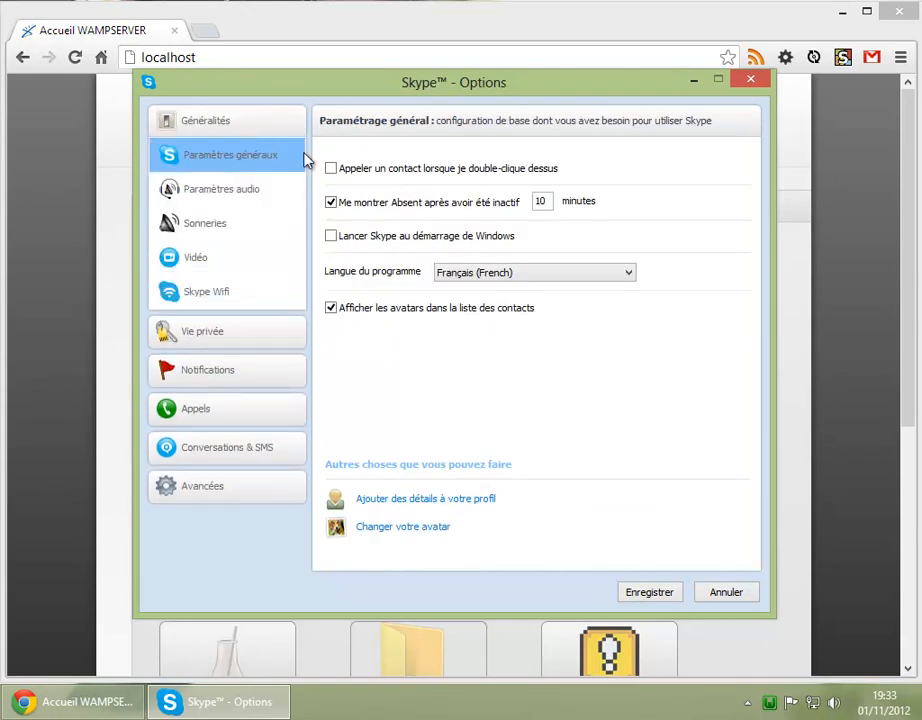
click(230, 487)
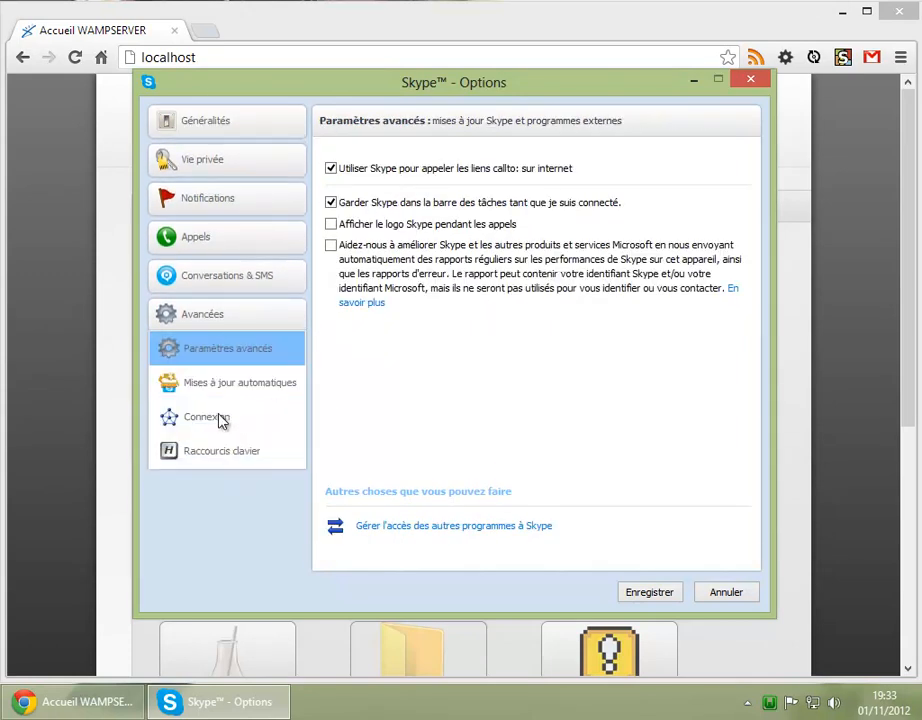
click(220, 418)
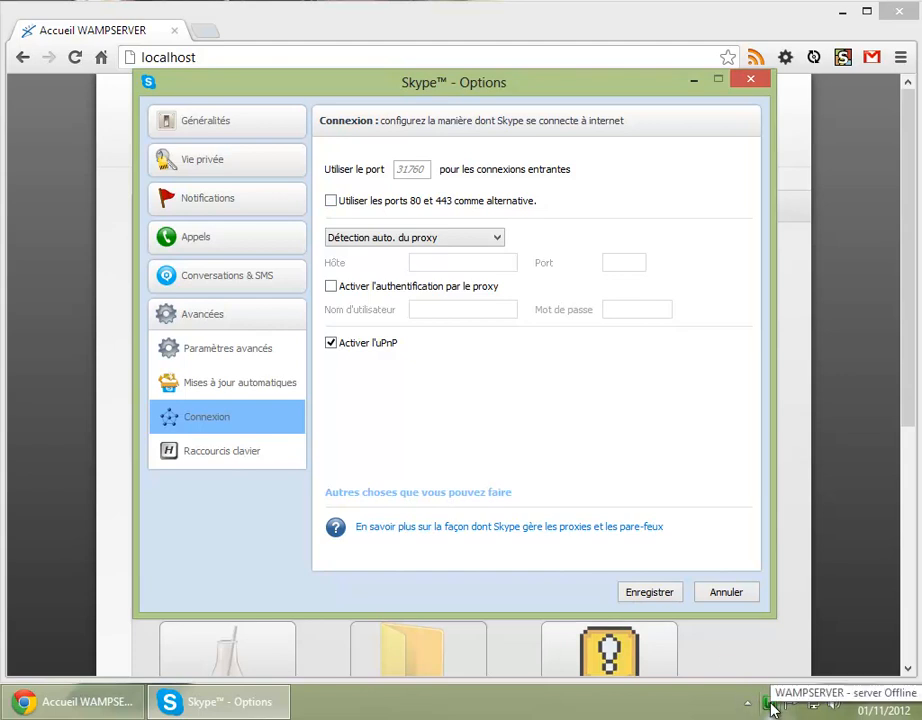
click(656, 592)
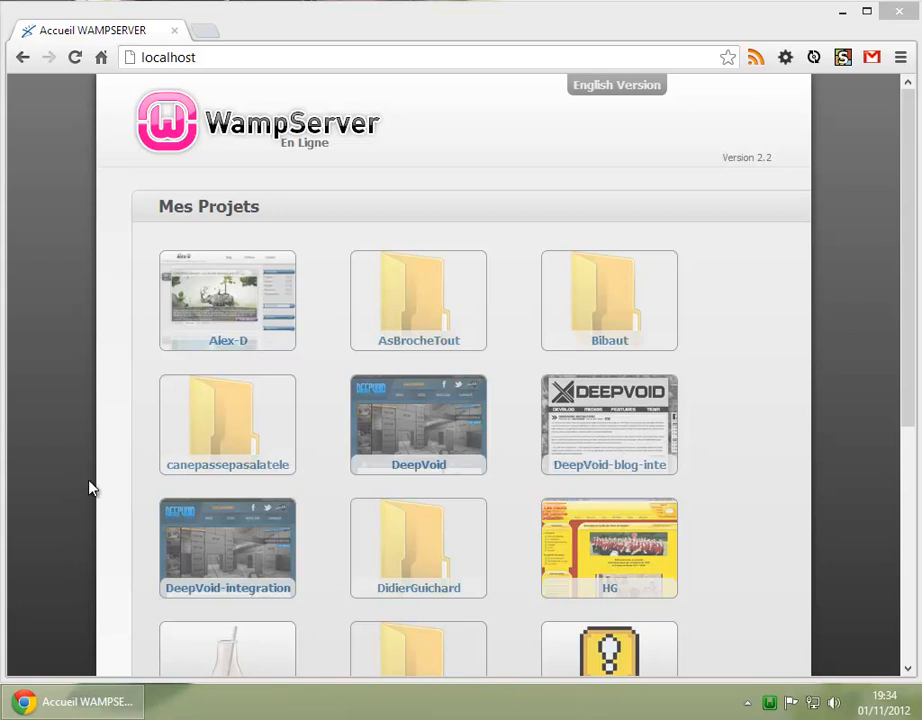
Switch to File Explorer and examine the vcredist_x64.exe and vcredist_x86.exe installers in the Téléchargements folder.
key(super+e)
click(82, 251)
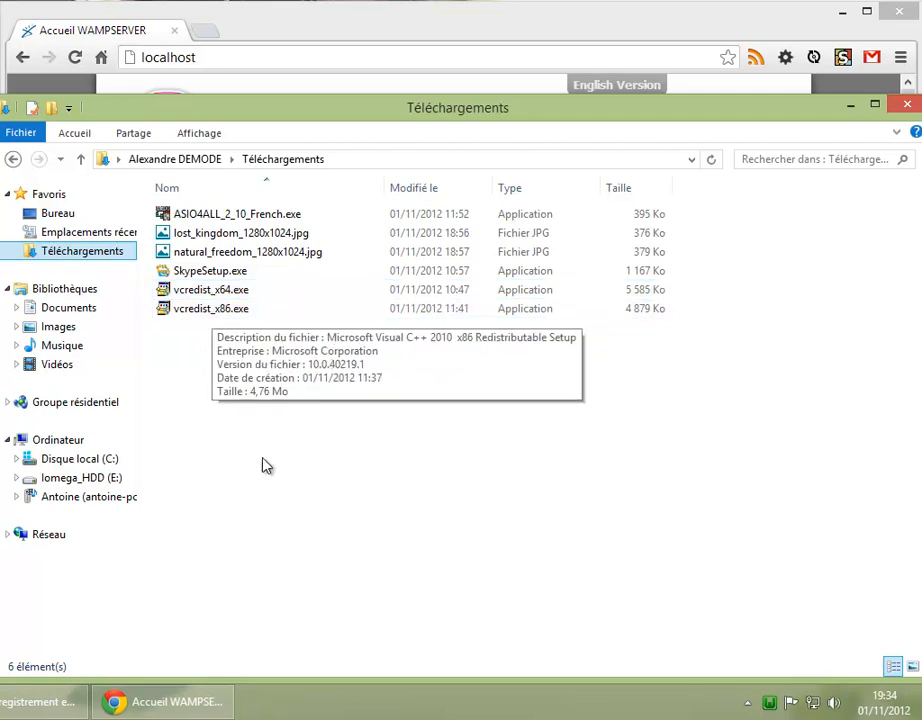
click(247, 290)
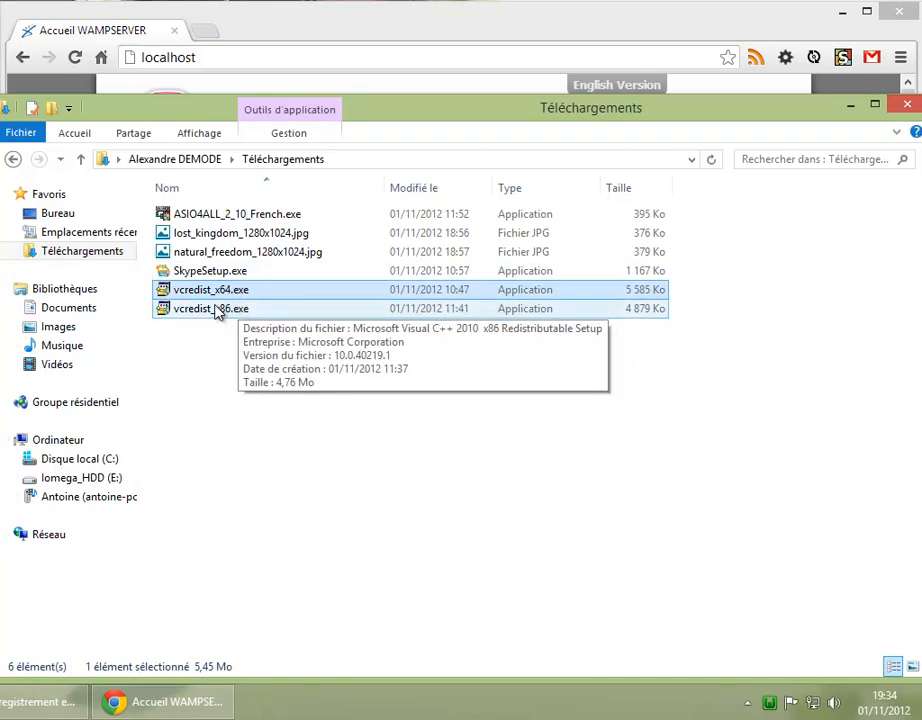
click(239, 309)
click(240, 354)
drag(238, 340, 222, 299)
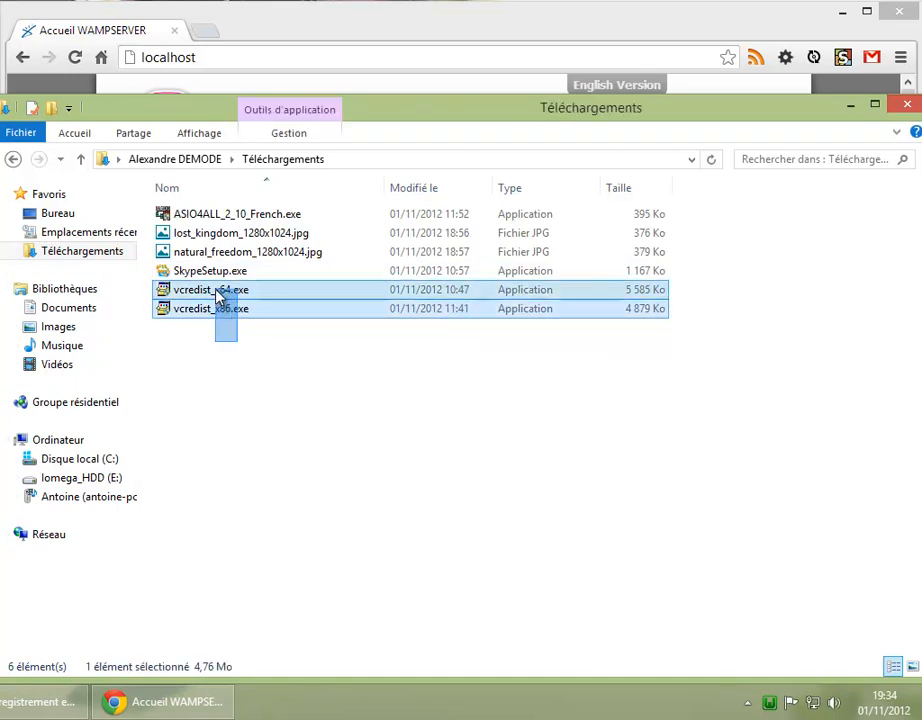
click(244, 357)
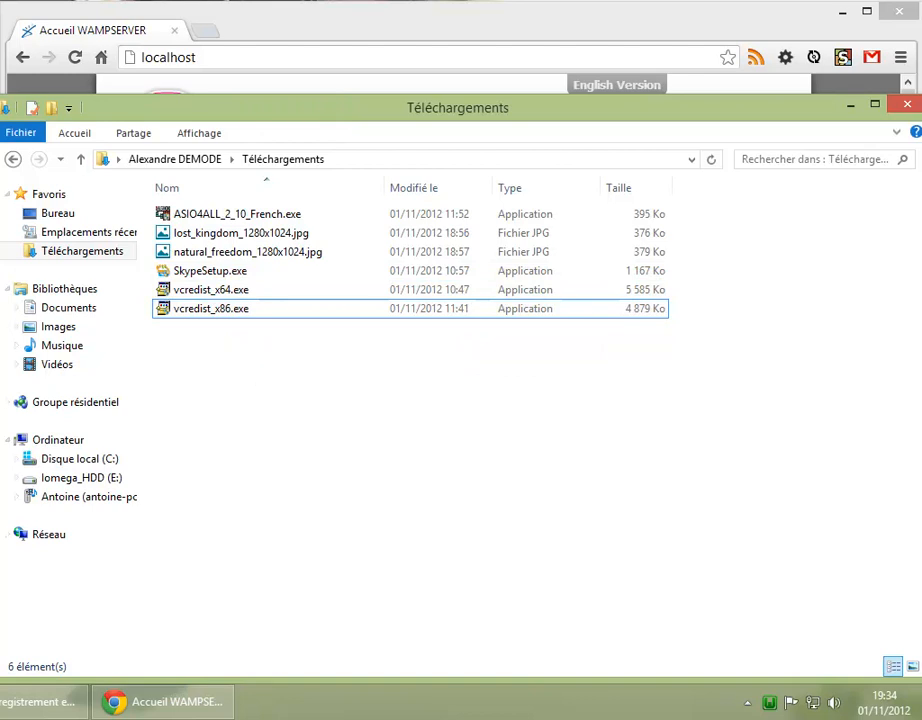
Switch to Chrome, view the Microsoft Visual C++ 2010 Redistributable Package (x86) download page in a new tab, and close that tab.
click(118, 702)
click(204, 31)
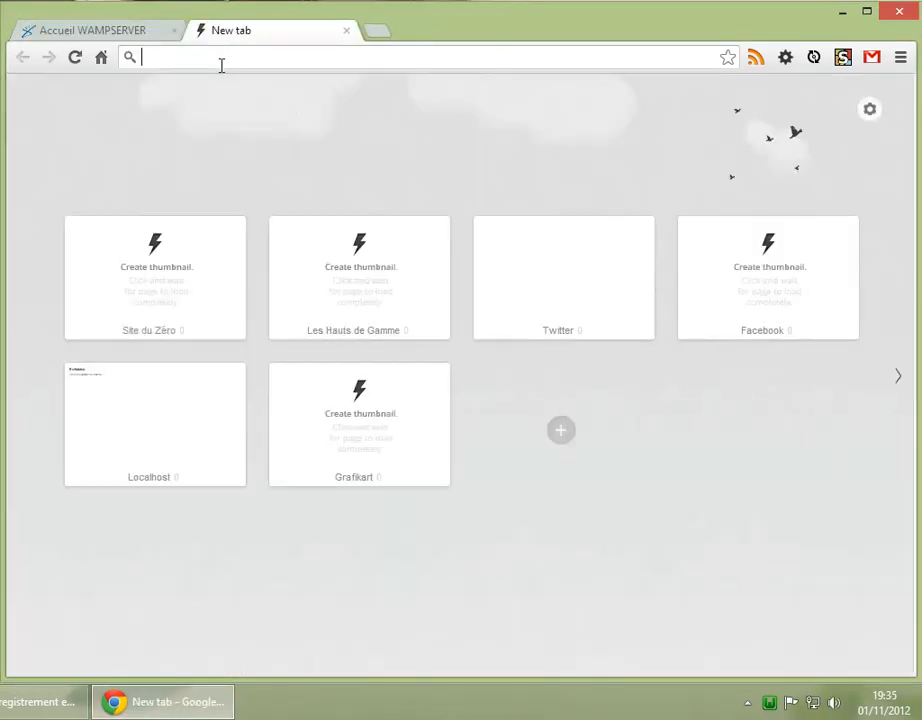
text(c++)
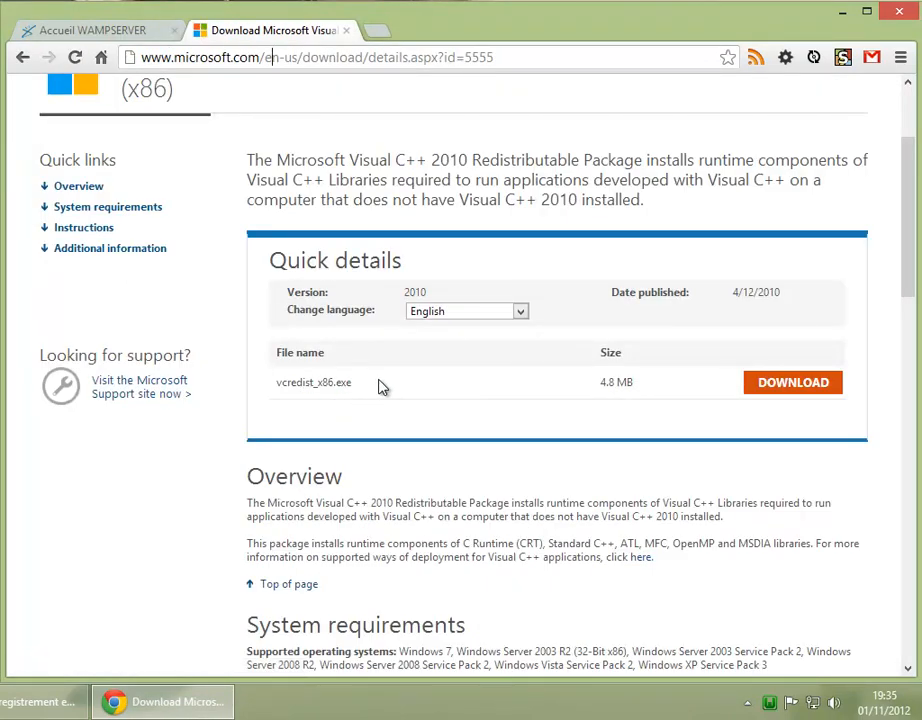
scroll(380, 385, up, 1)
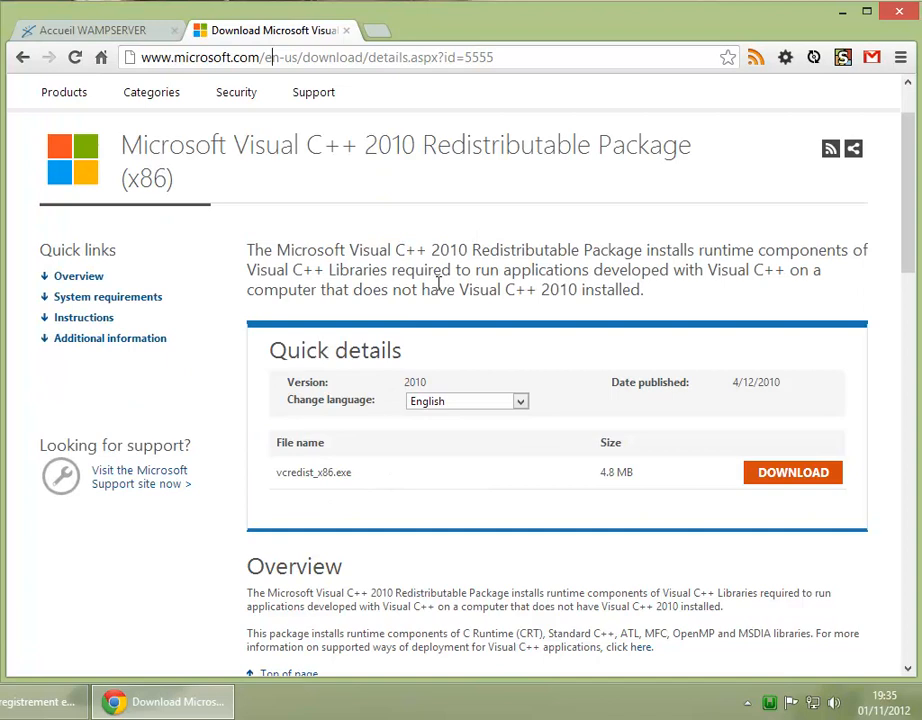
key(ctrl+w)
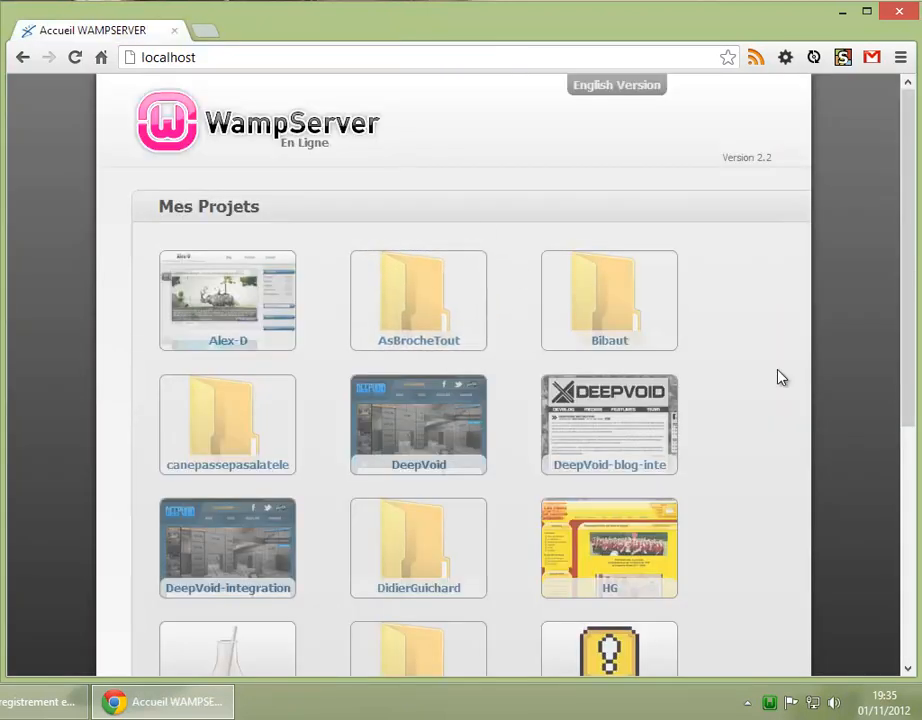